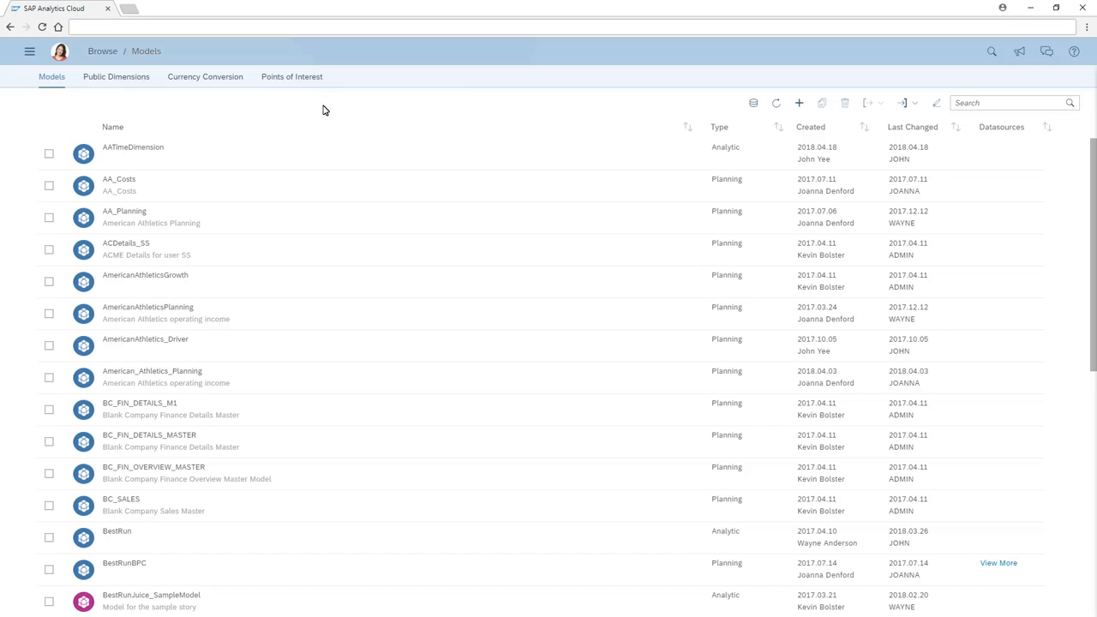
- Start a new point of interest from a shape file, using CaliforniaCounty.dbf and CaliforniaCounty.shp as the source files
{"action": "left_click", "coordinate": [290, 78]}
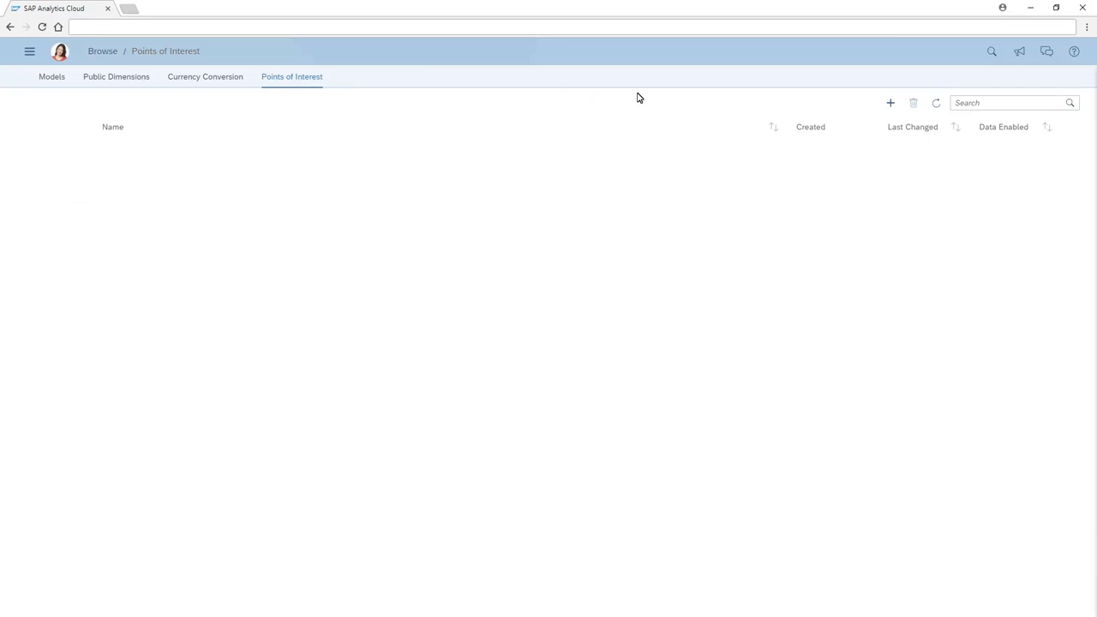
{"action": "left_click", "coordinate": [891, 103]}
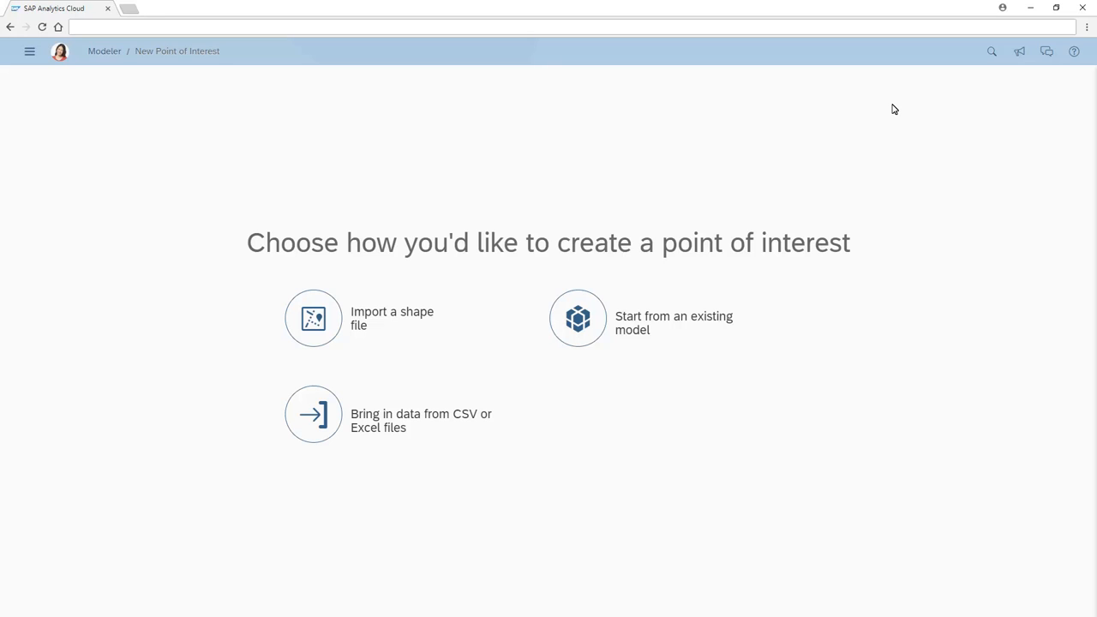
{"action": "left_click", "coordinate": [313, 326]}
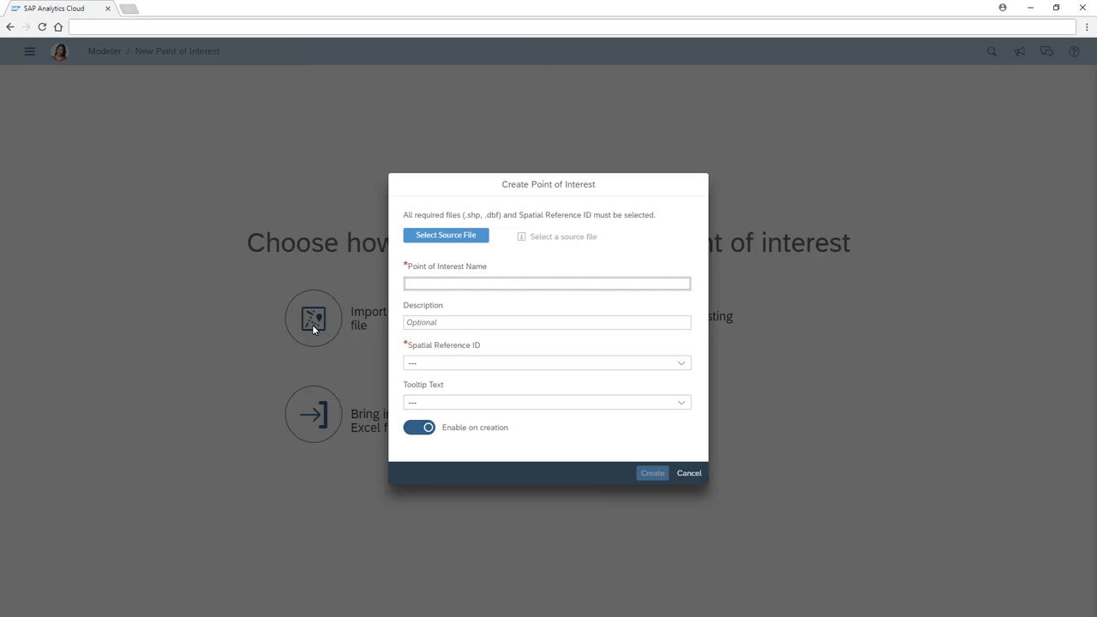
{"action": "left_click", "coordinate": [444, 236]}
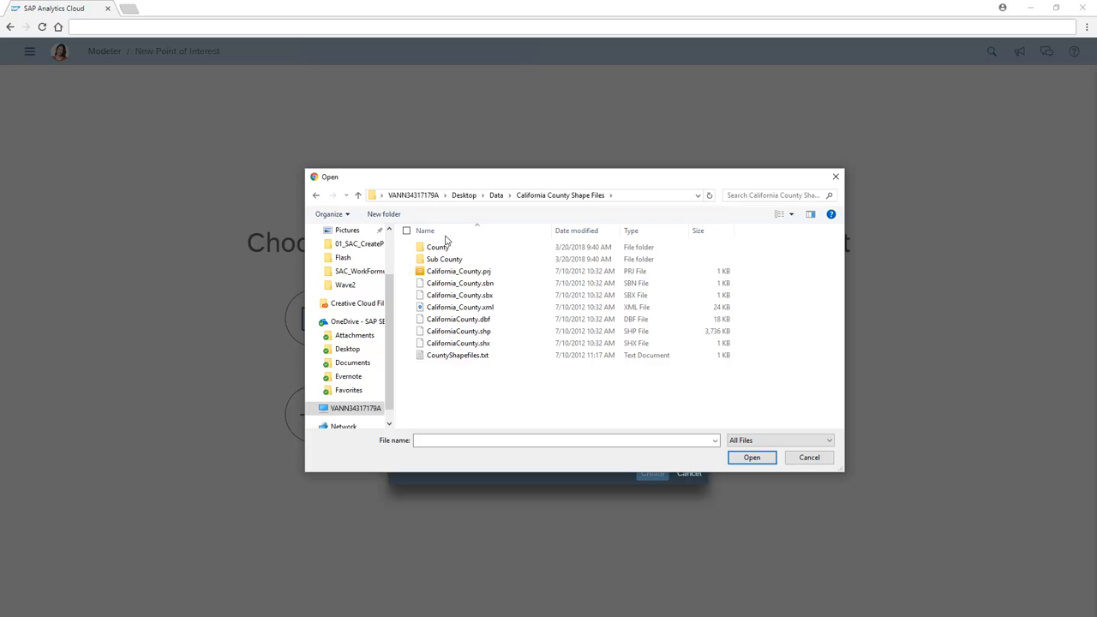
{"action": "left_click", "coordinate": [448, 323]}
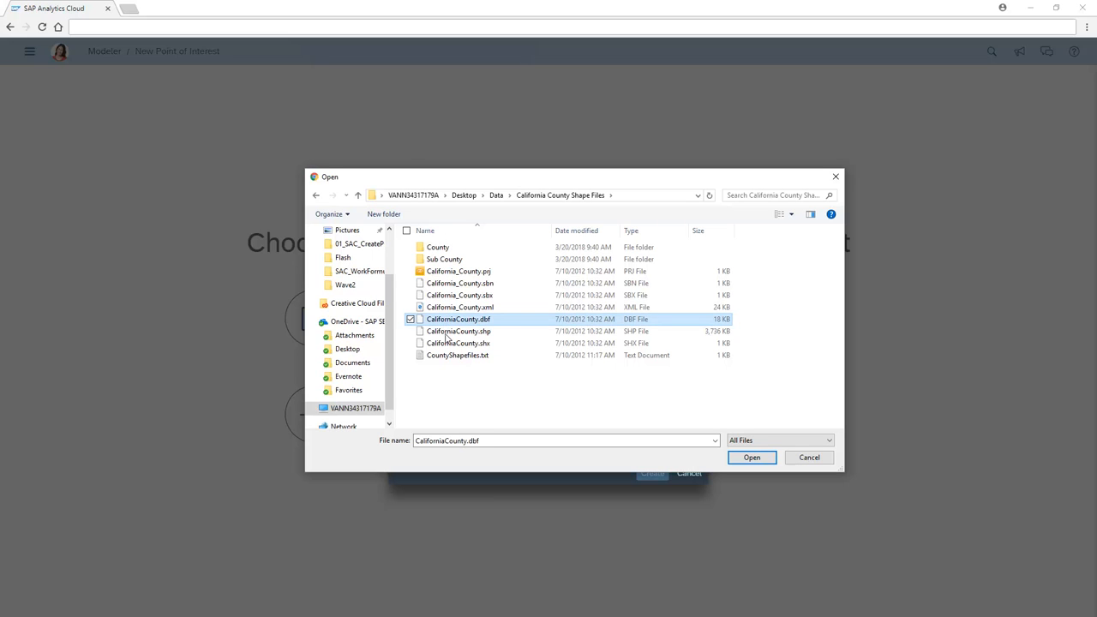
{"action": "left_click", "coordinate": [446, 333], "text": "ctrl"}
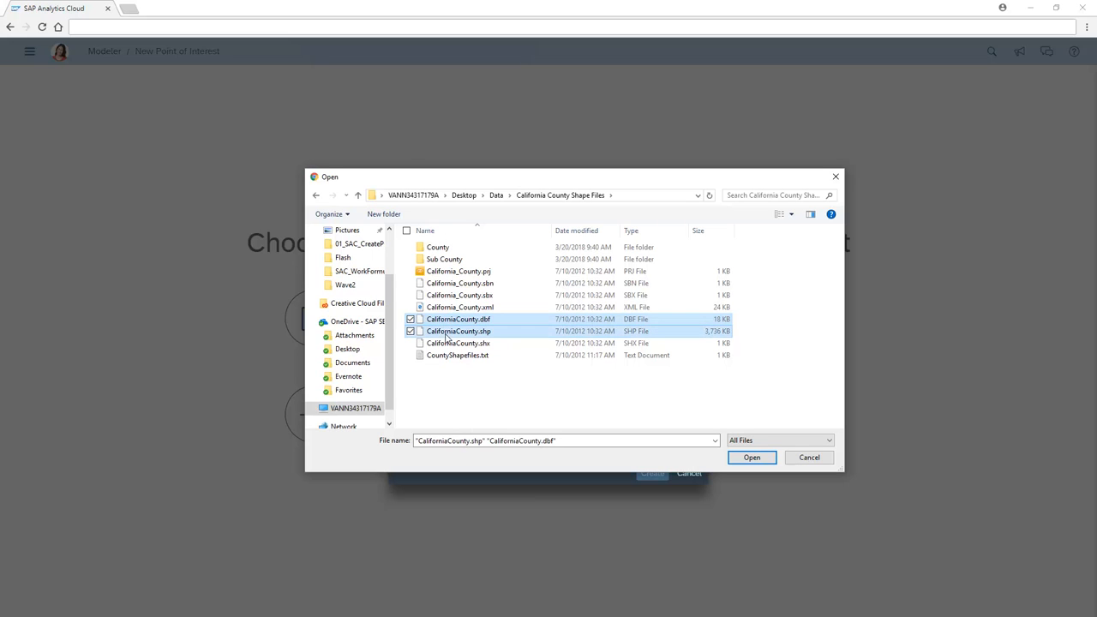
{"action": "left_click", "coordinate": [754, 460]}
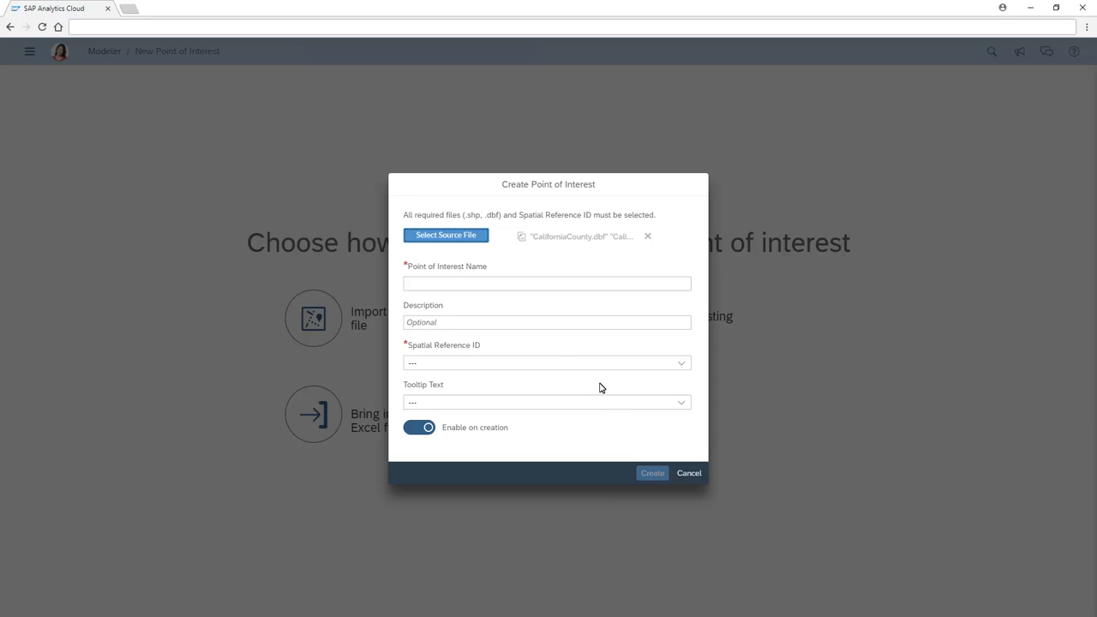
{"action": "left_click", "coordinate": [410, 291]}
{"action": "type", "text": "California Counties"}
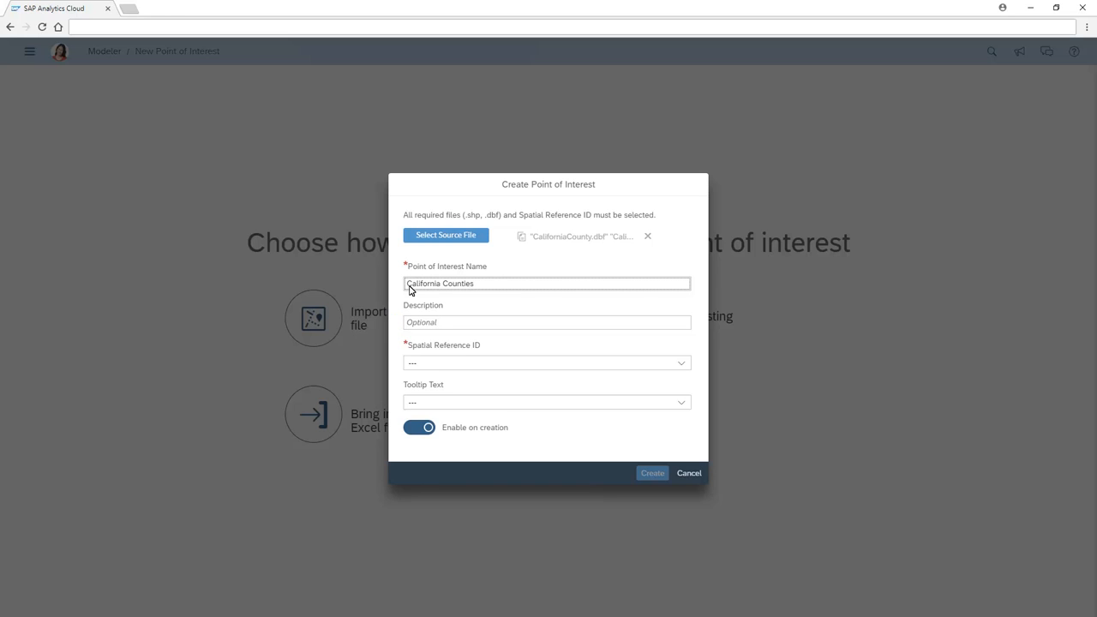
{"action": "left_click", "coordinate": [682, 366]}
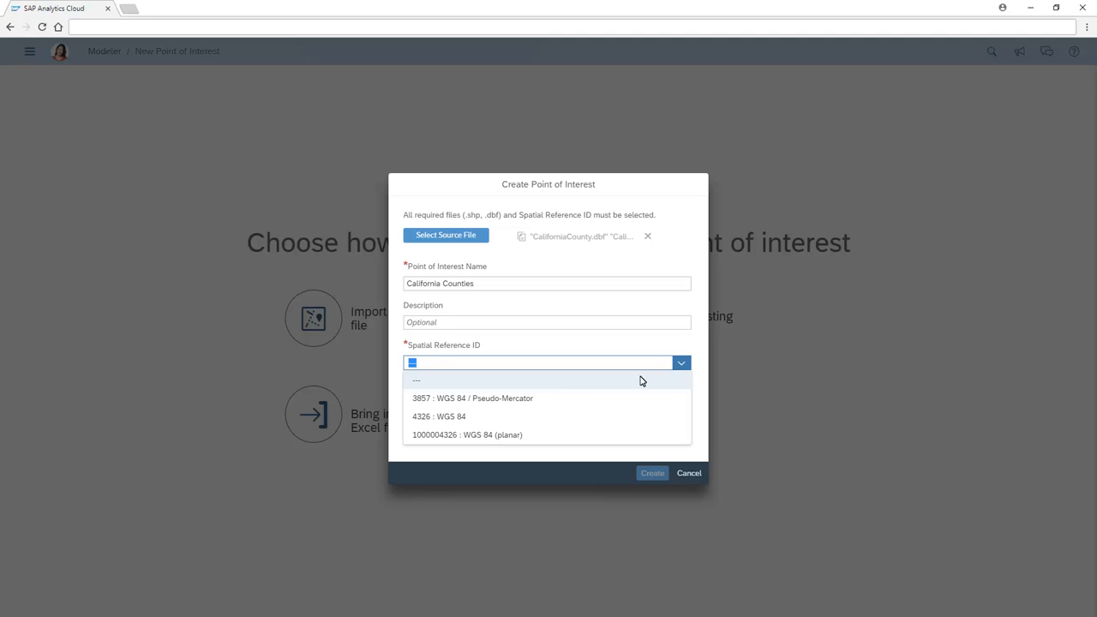
{"action": "left_click", "coordinate": [435, 441]}
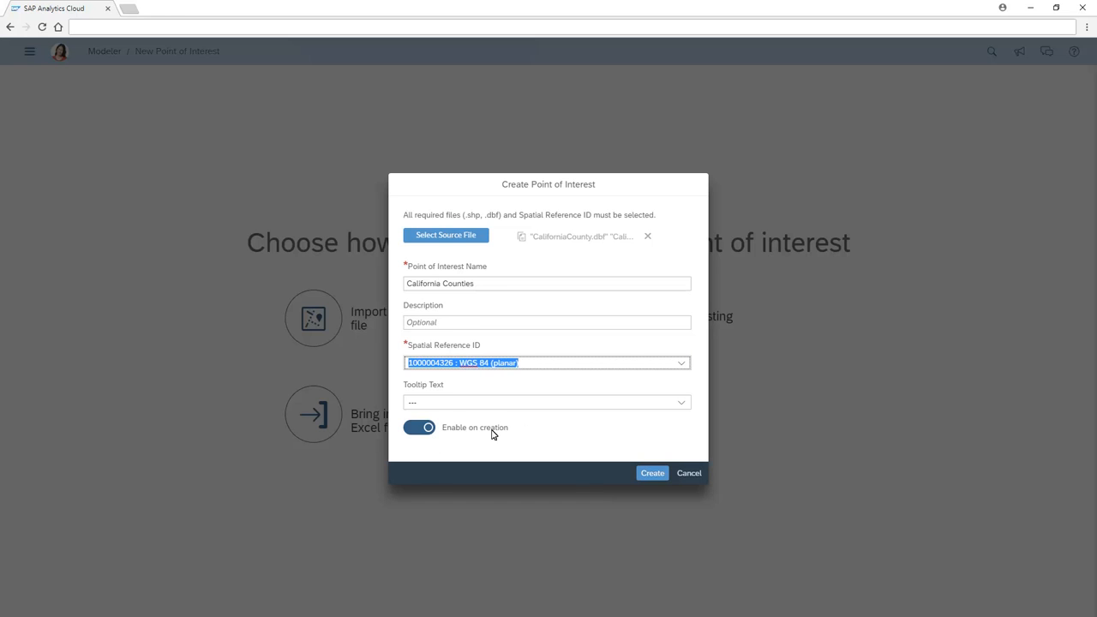
{"action": "left_click", "coordinate": [679, 406]}
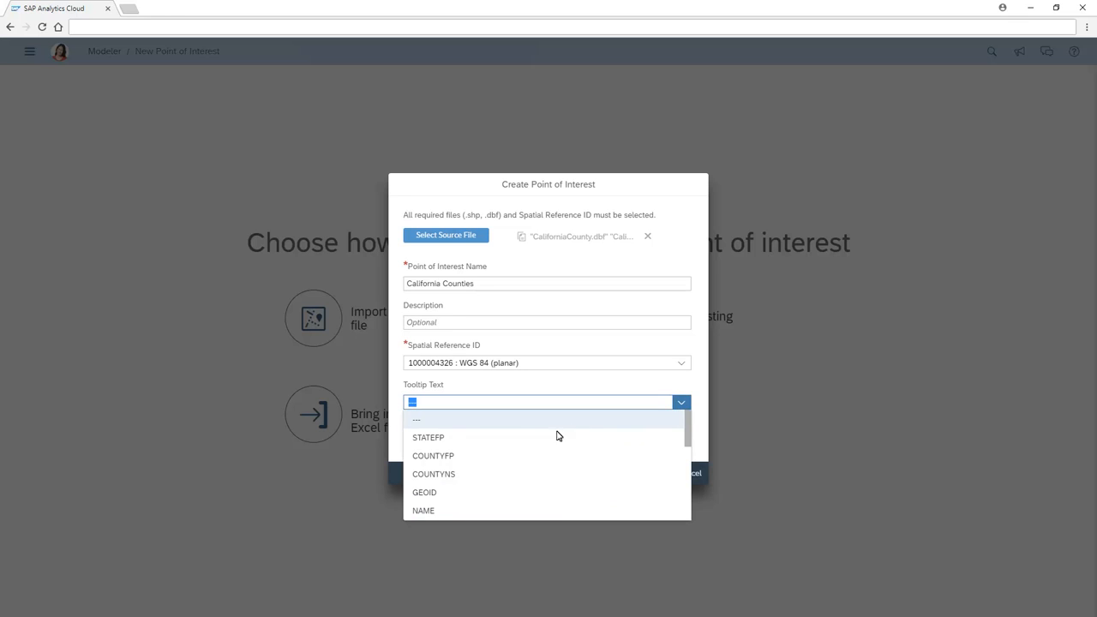
{"action": "left_click", "coordinate": [433, 463]}
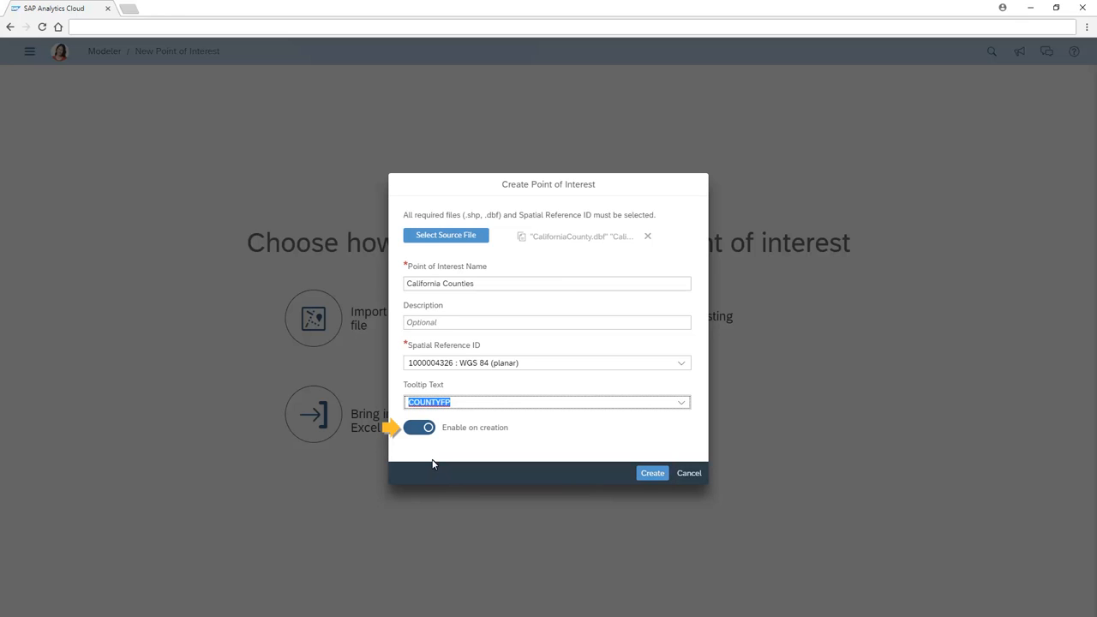
{"action": "left_click", "coordinate": [652, 474]}
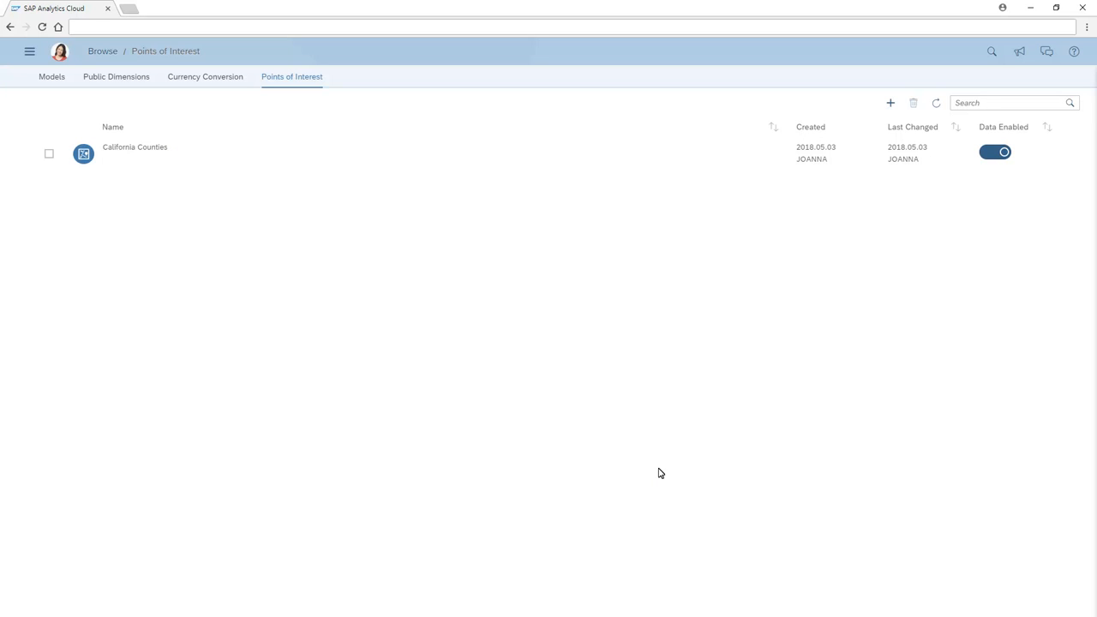
- Start another point of interest from an existing model, naming it Office Locations and choosing the OfficeLocations model
{"action": "left_click", "coordinate": [891, 104]}
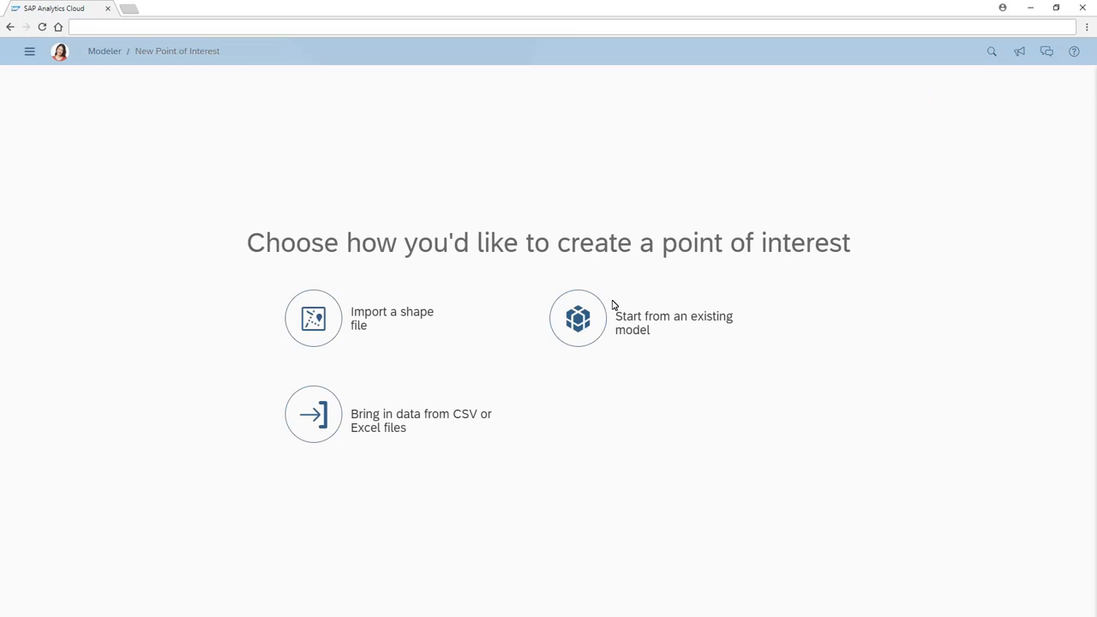
{"action": "left_click", "coordinate": [579, 329]}
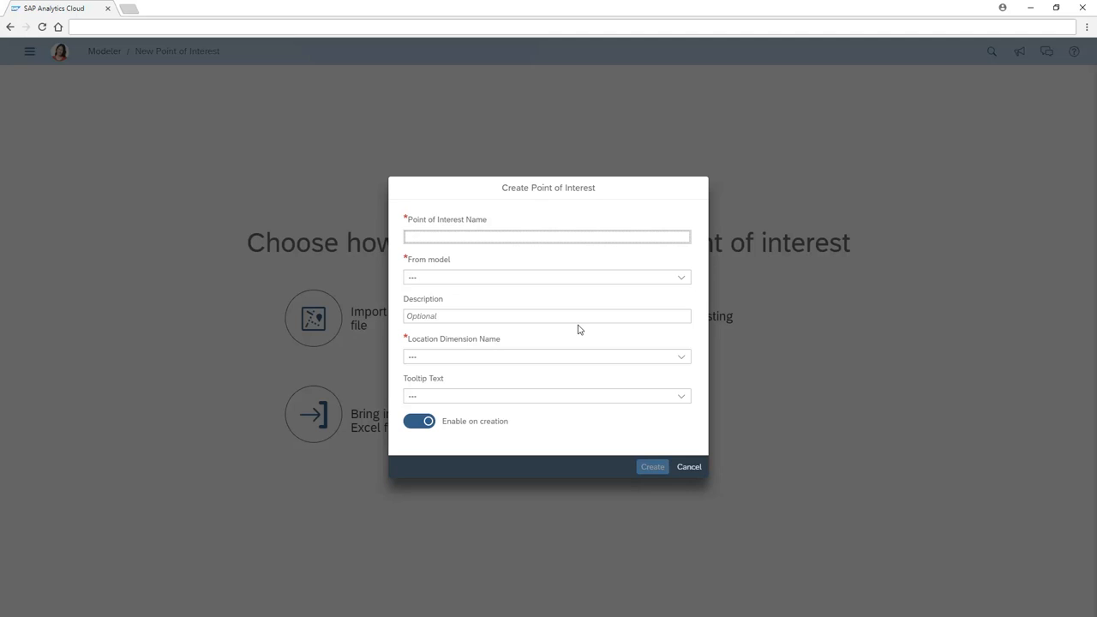
{"action": "left_click", "coordinate": [413, 240]}
{"action": "type", "text": "Office Locations"}
{"action": "left_click", "coordinate": [682, 278]}
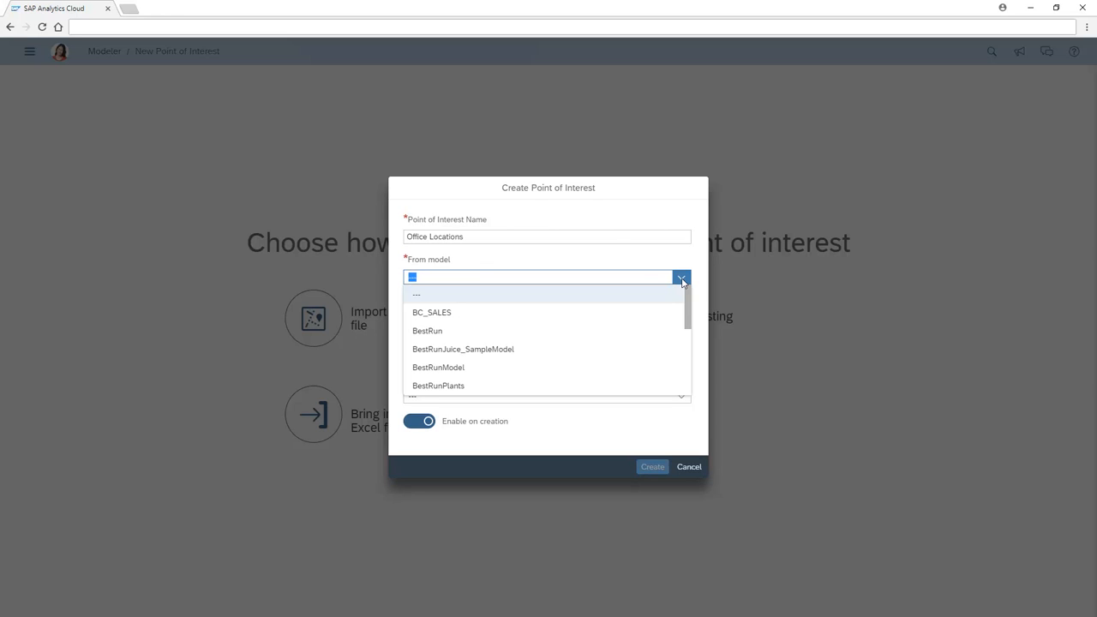
{"action": "left_click", "coordinate": [685, 345]}
{"action": "left_click", "coordinate": [439, 367]}
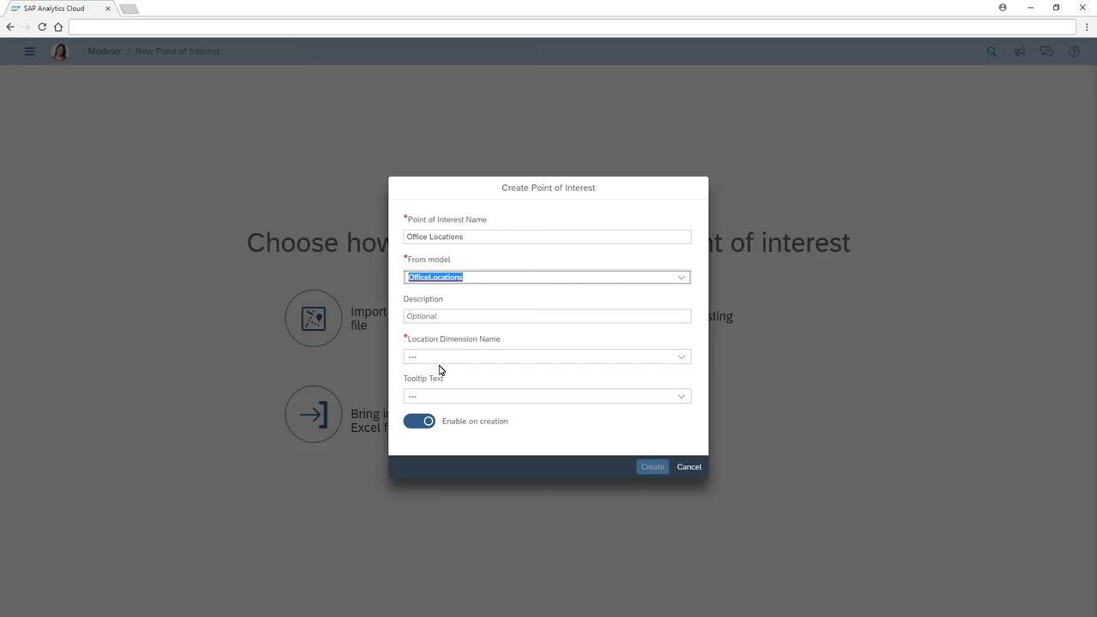
- Set the location dimension to Location and the tooltip text to Description of Location, and create the point of interest
{"action": "left_click", "coordinate": [683, 358]}
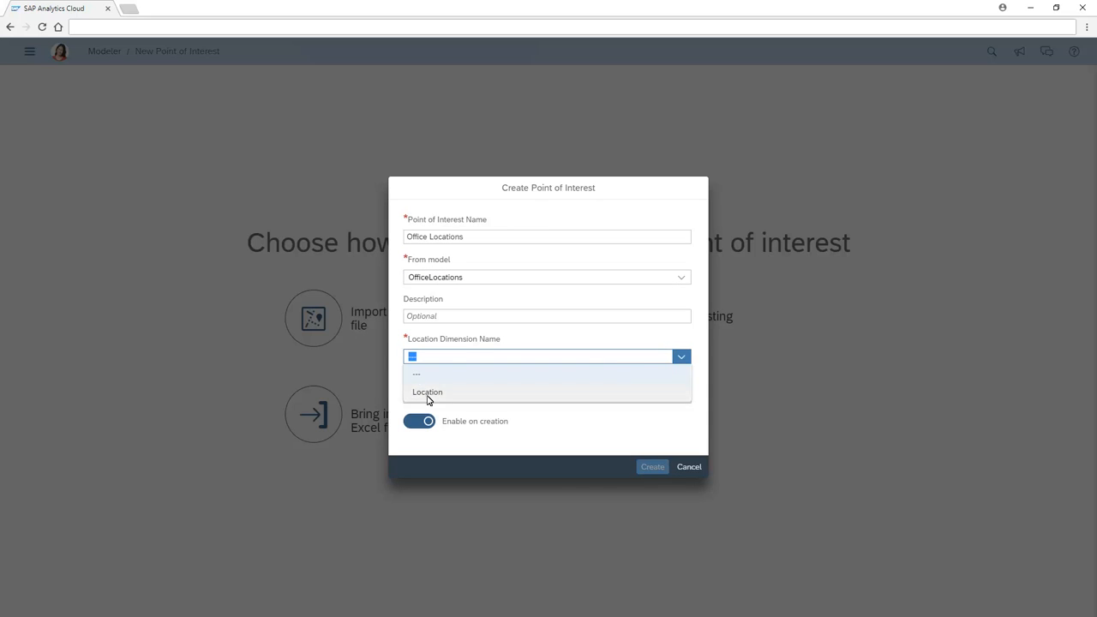
{"action": "left_click", "coordinate": [427, 395]}
{"action": "left_click", "coordinate": [683, 399]}
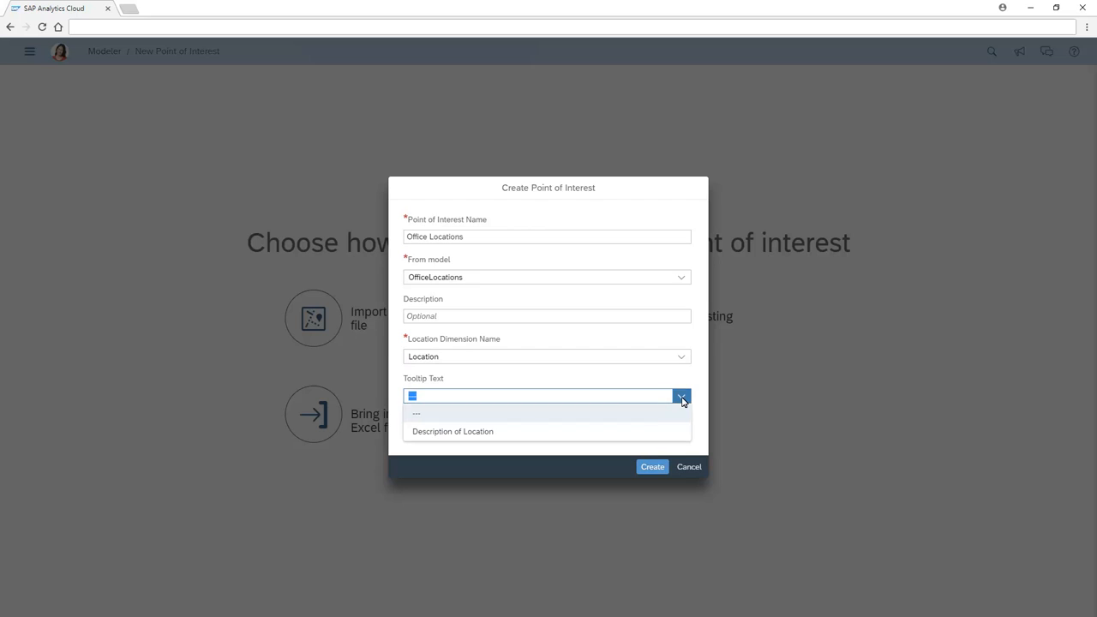
{"action": "left_click", "coordinate": [456, 435]}
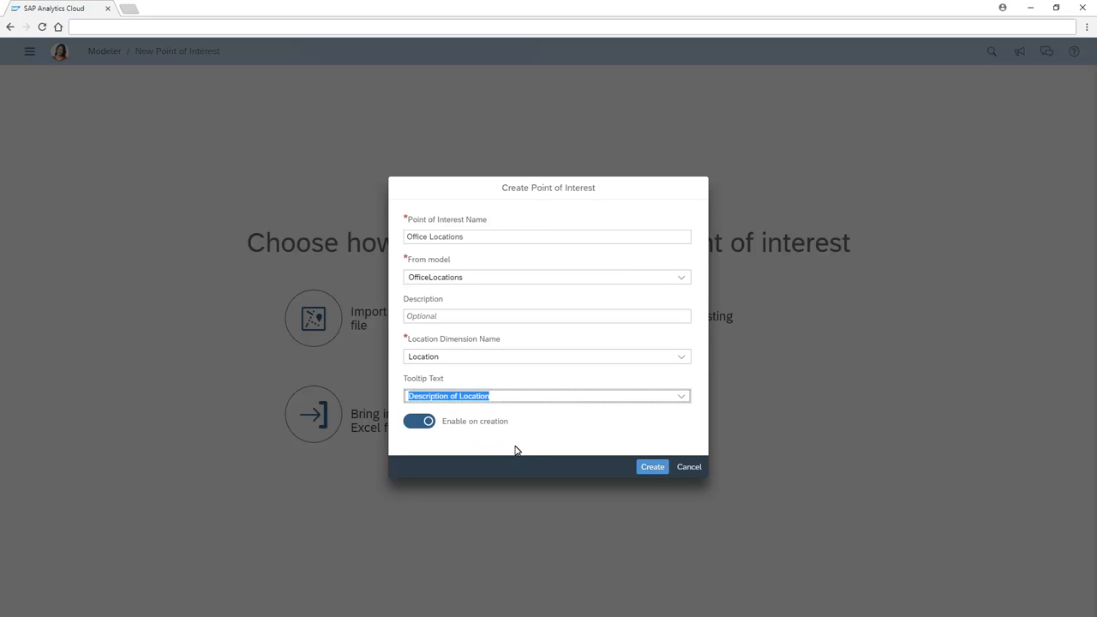
{"action": "left_click", "coordinate": [653, 467]}
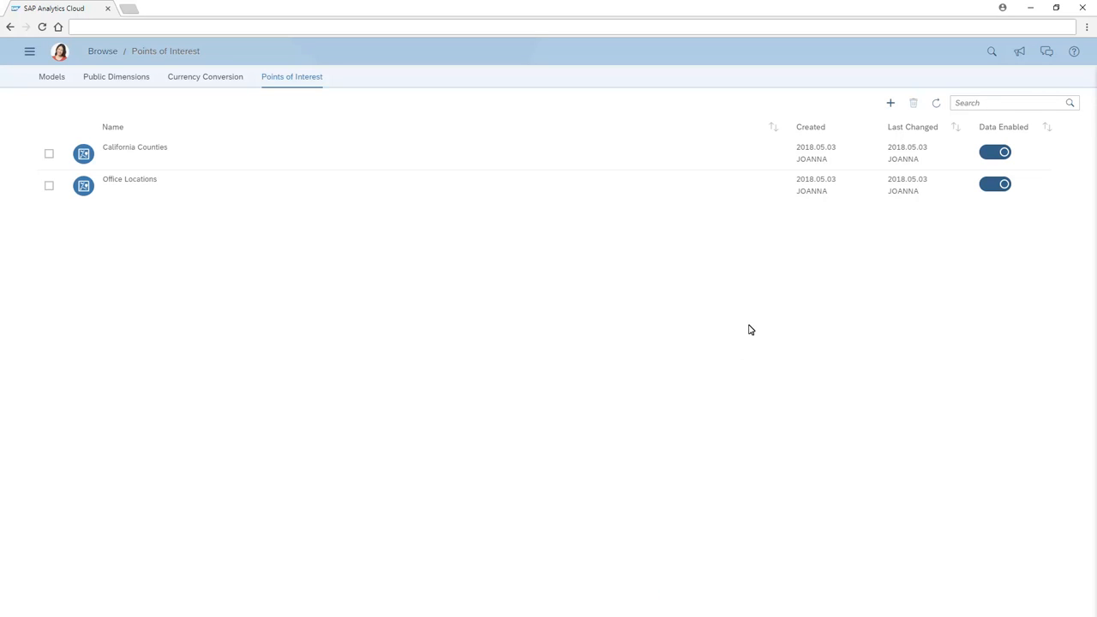
- Start a new point of interest from CSV or Excel data, using PlantLocations.xlsx as the source file
{"action": "left_click", "coordinate": [892, 105]}
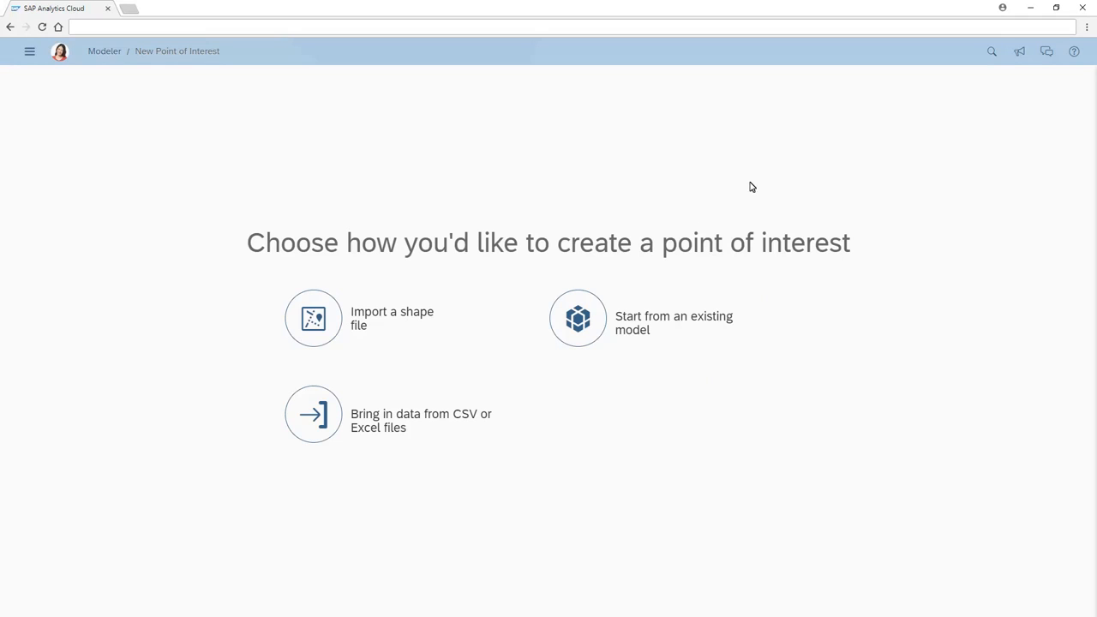
{"action": "left_click", "coordinate": [316, 423]}
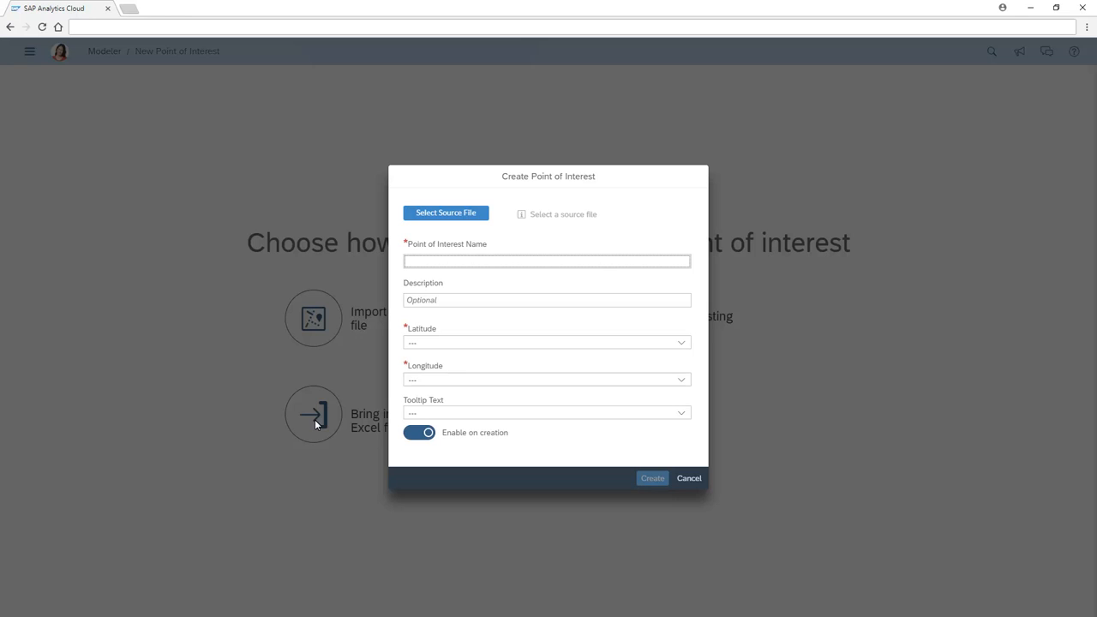
{"action": "left_click", "coordinate": [448, 215]}
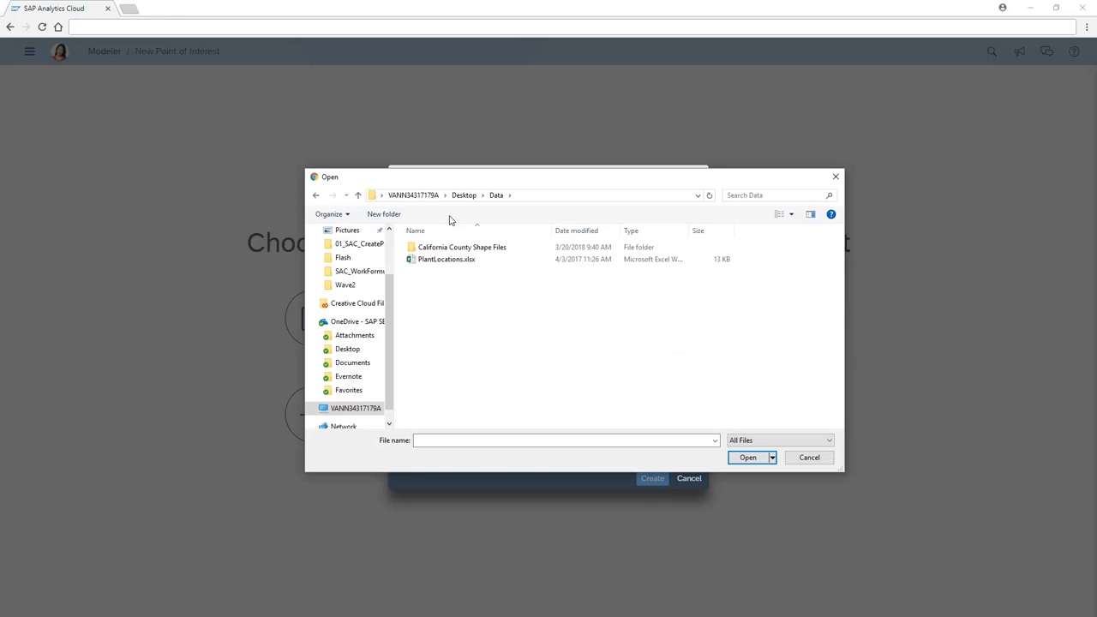
{"action": "left_click", "coordinate": [442, 261]}
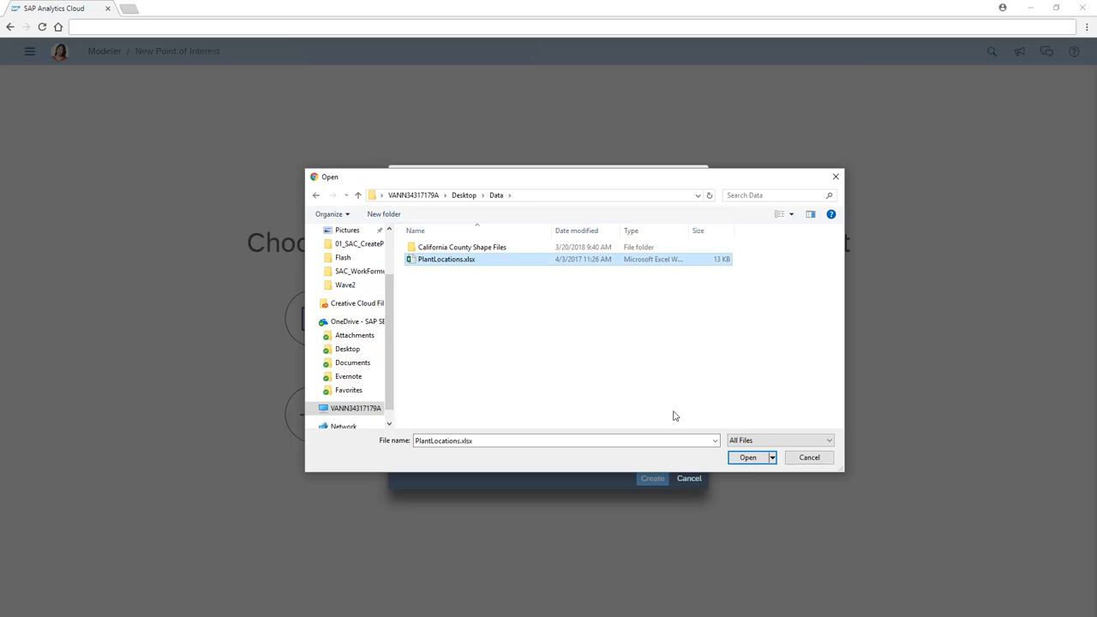
{"action": "left_click", "coordinate": [750, 461]}
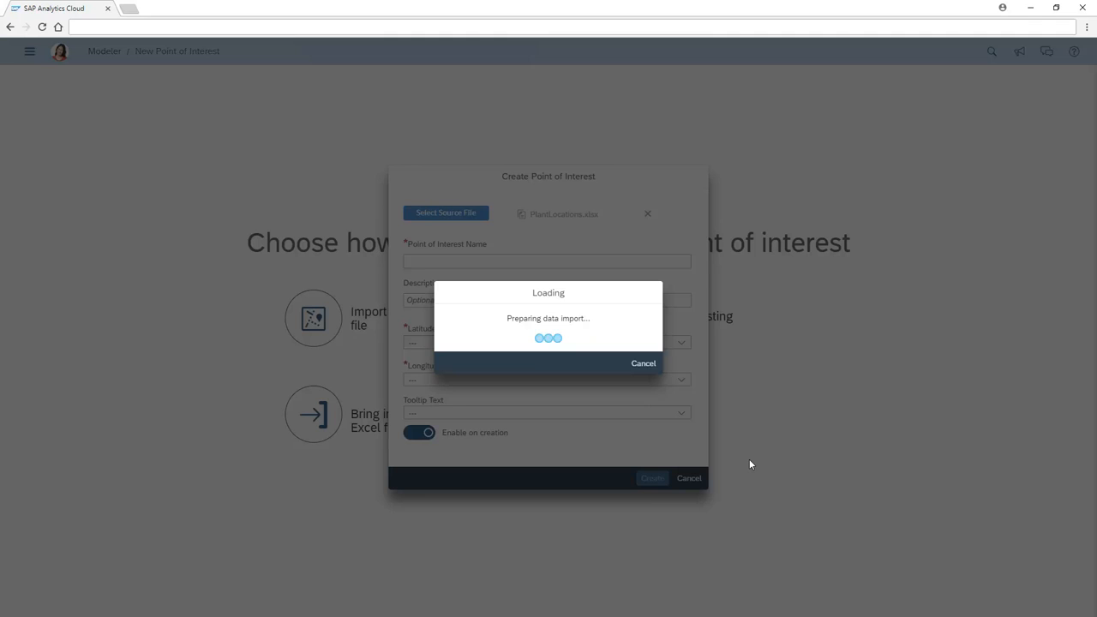
- Create the point of interest as Plant Locations, mapping latitude to Latitude, longitude to Longitude and tooltip text to PlantName
{"action": "left_click", "coordinate": [411, 265]}
{"action": "type", "text": "Plant Locations"}
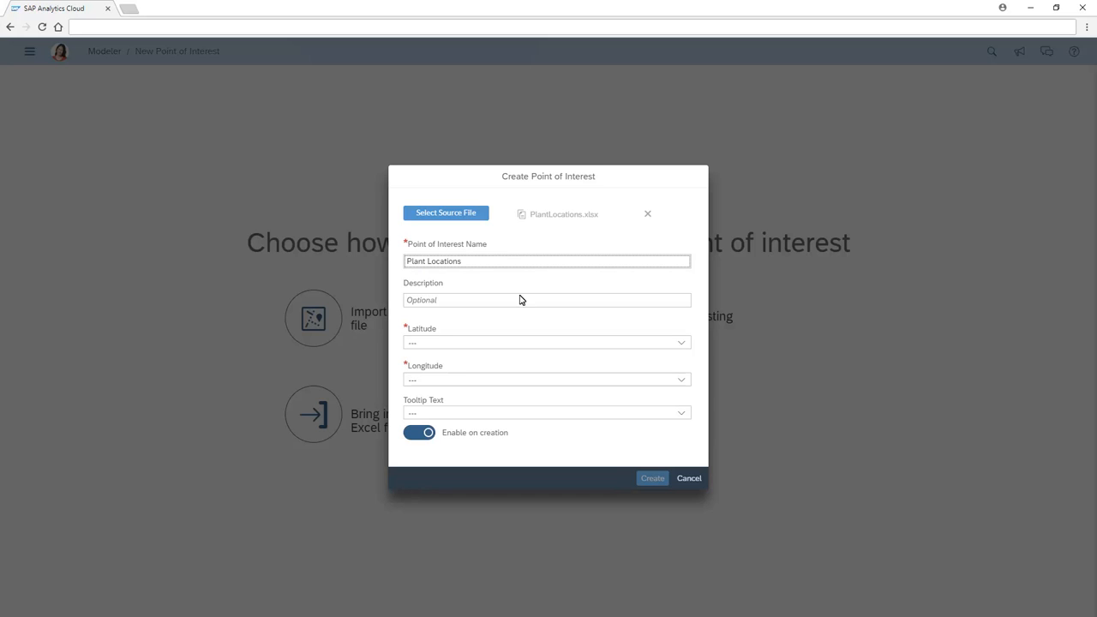
{"action": "left_click", "coordinate": [683, 346]}
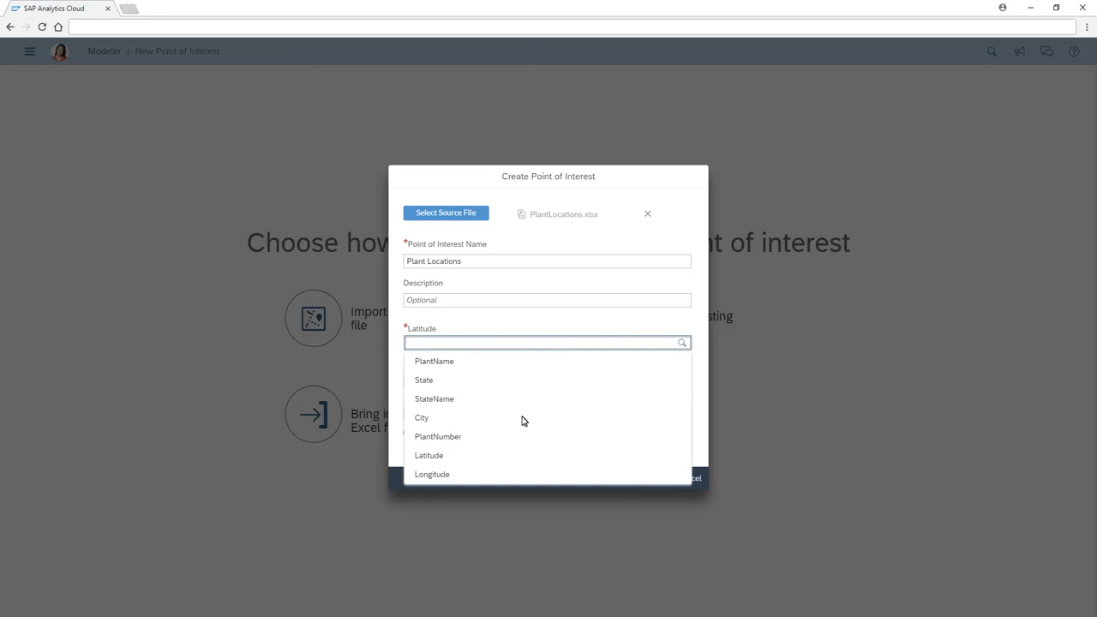
{"action": "left_click", "coordinate": [430, 459]}
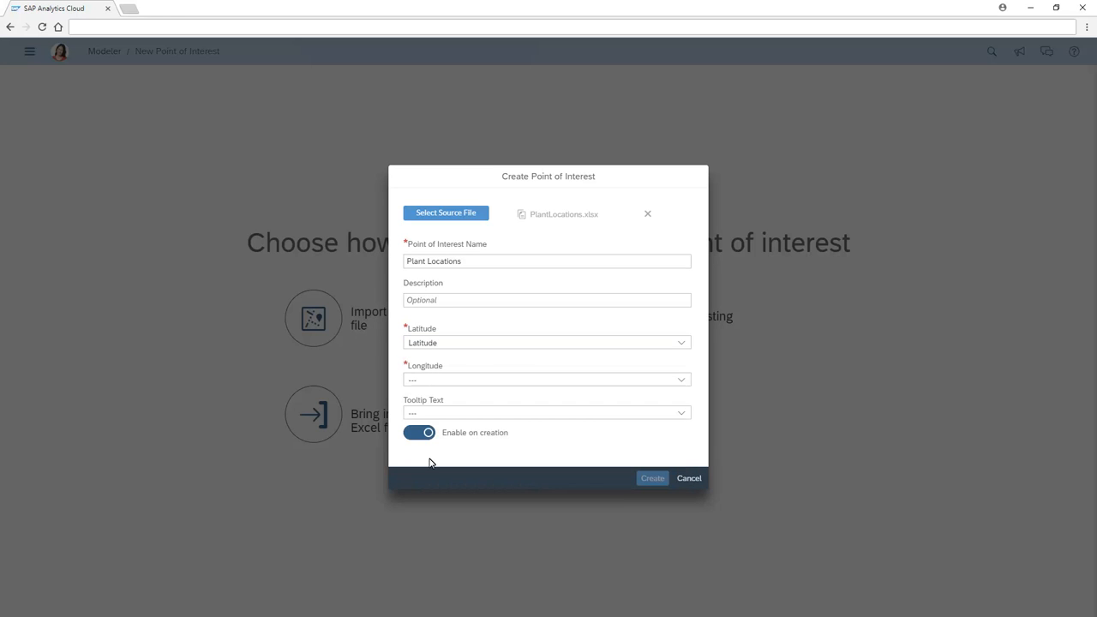
{"action": "left_click", "coordinate": [682, 380]}
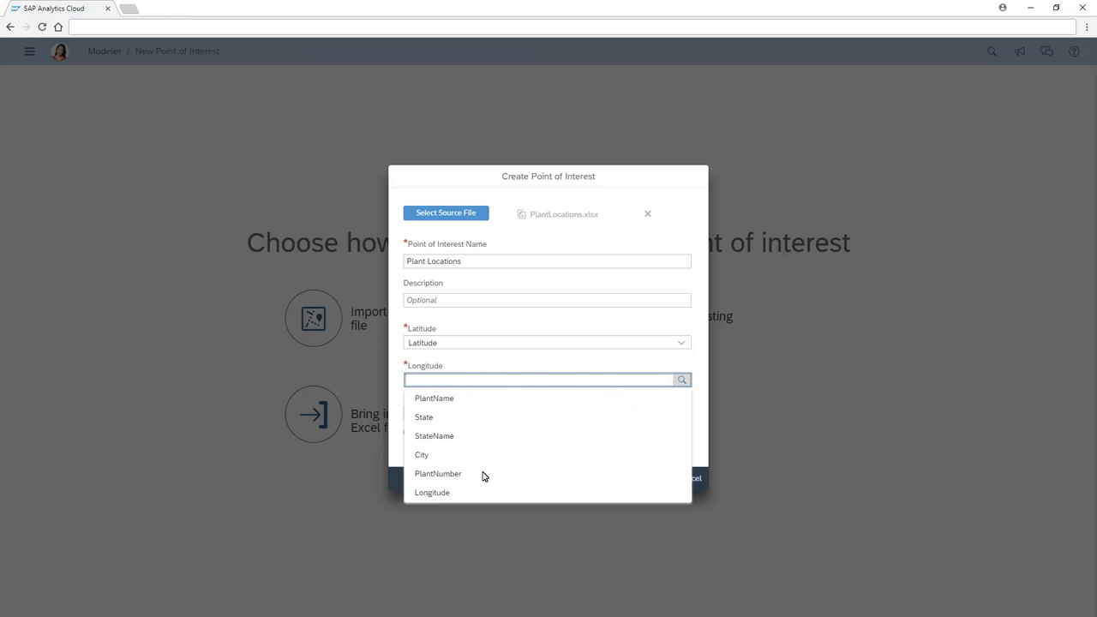
{"action": "left_click", "coordinate": [432, 493]}
{"action": "left_click", "coordinate": [683, 415]}
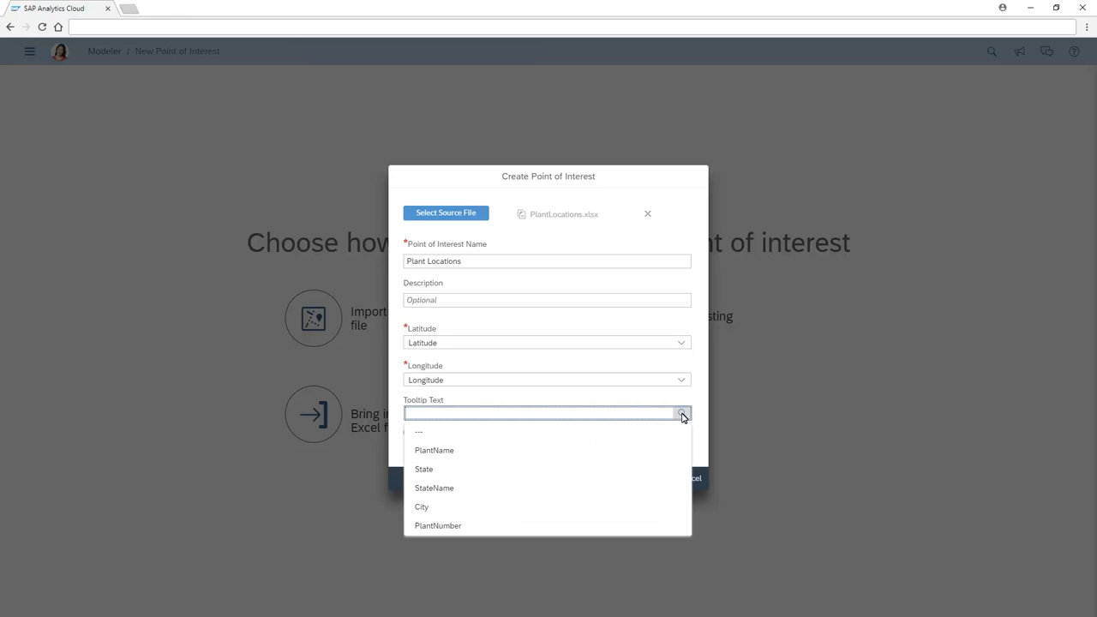
{"action": "left_click", "coordinate": [435, 452]}
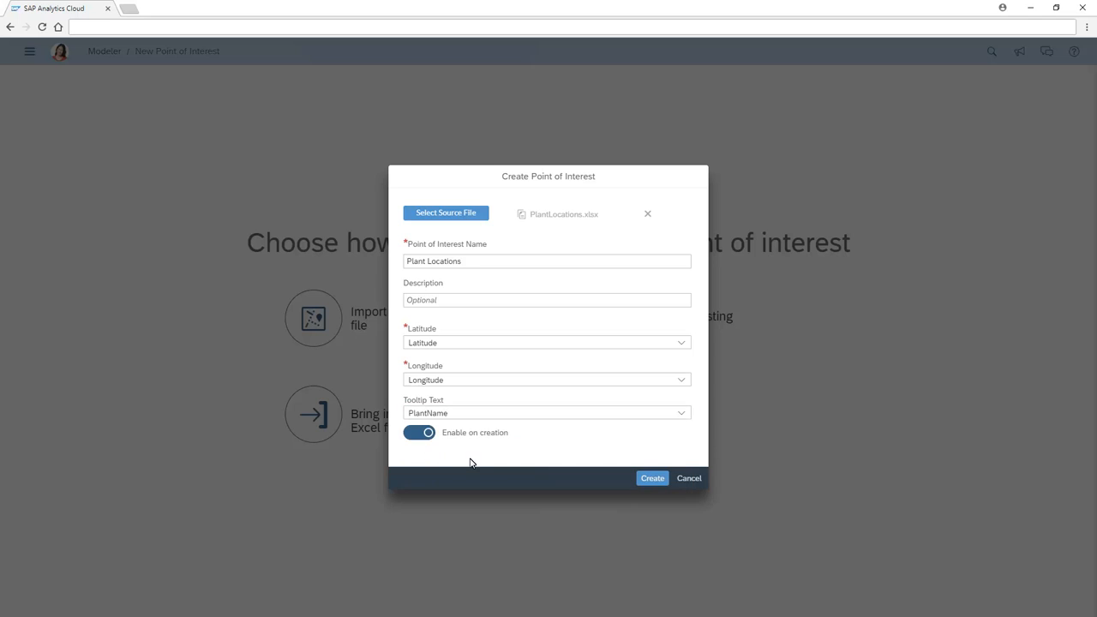
{"action": "left_click", "coordinate": [653, 479]}
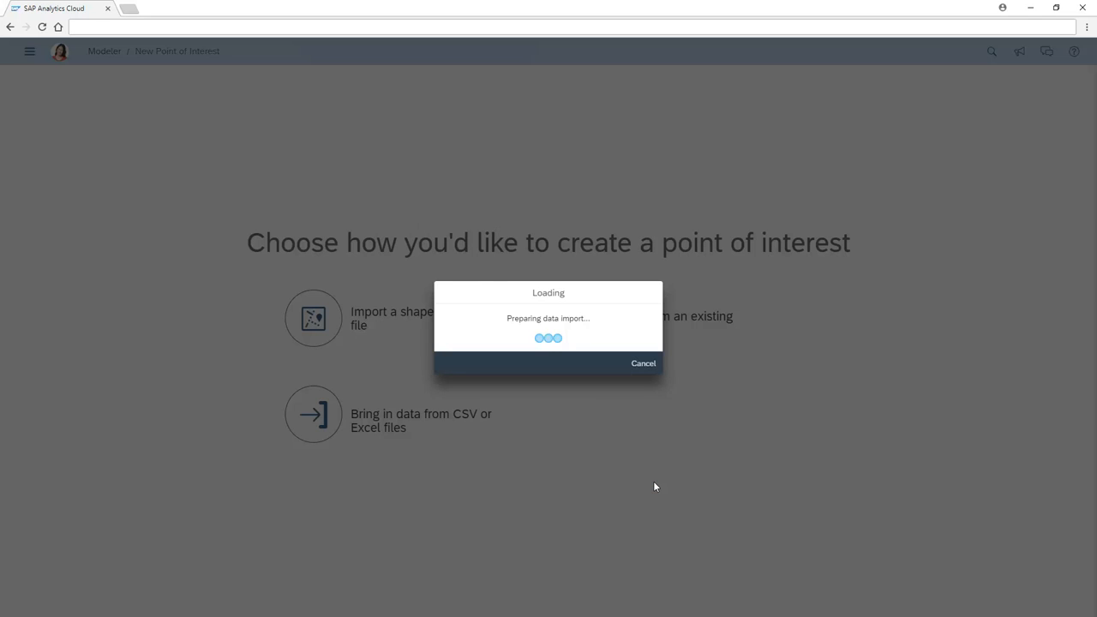